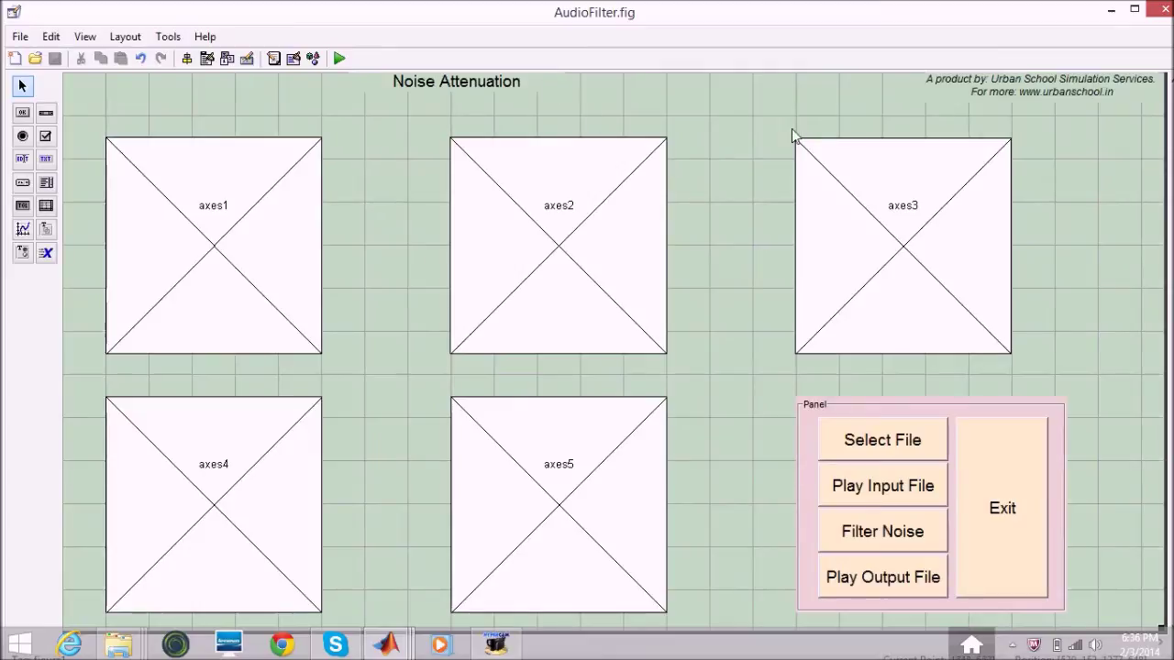
Run the AudioFilter.fig layout from GUIDE as a live figure window
{"action": "left_click", "coordinate": [339, 59]}
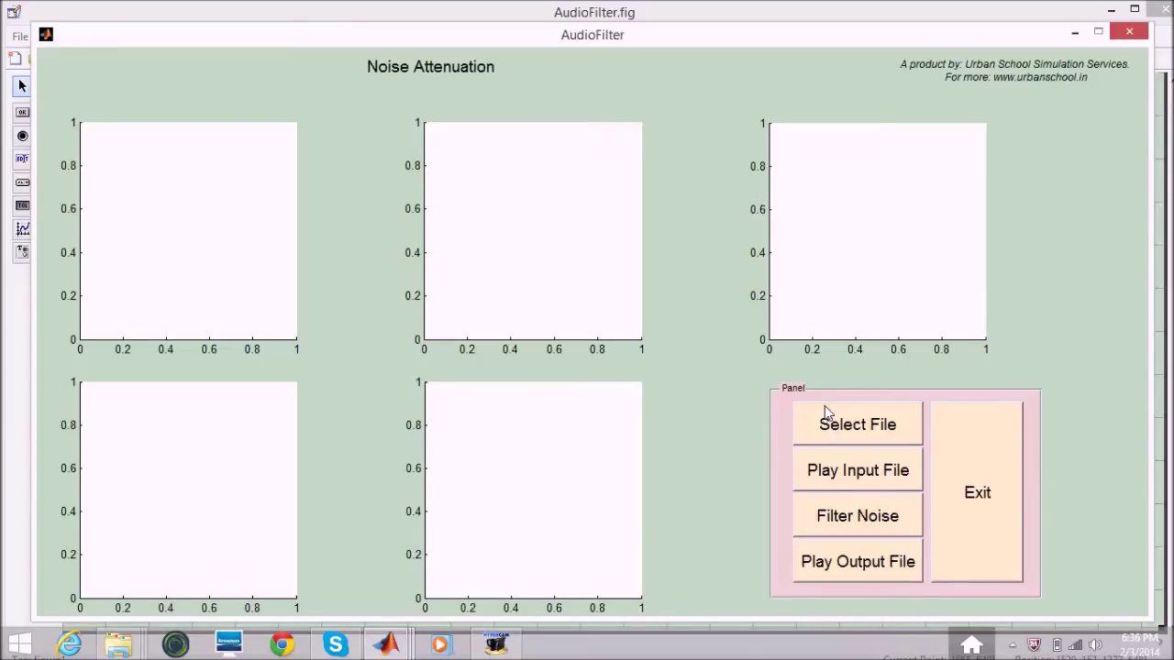
Load recording 1A as the input .wav file
{"action": "left_click", "coordinate": [843, 428]}
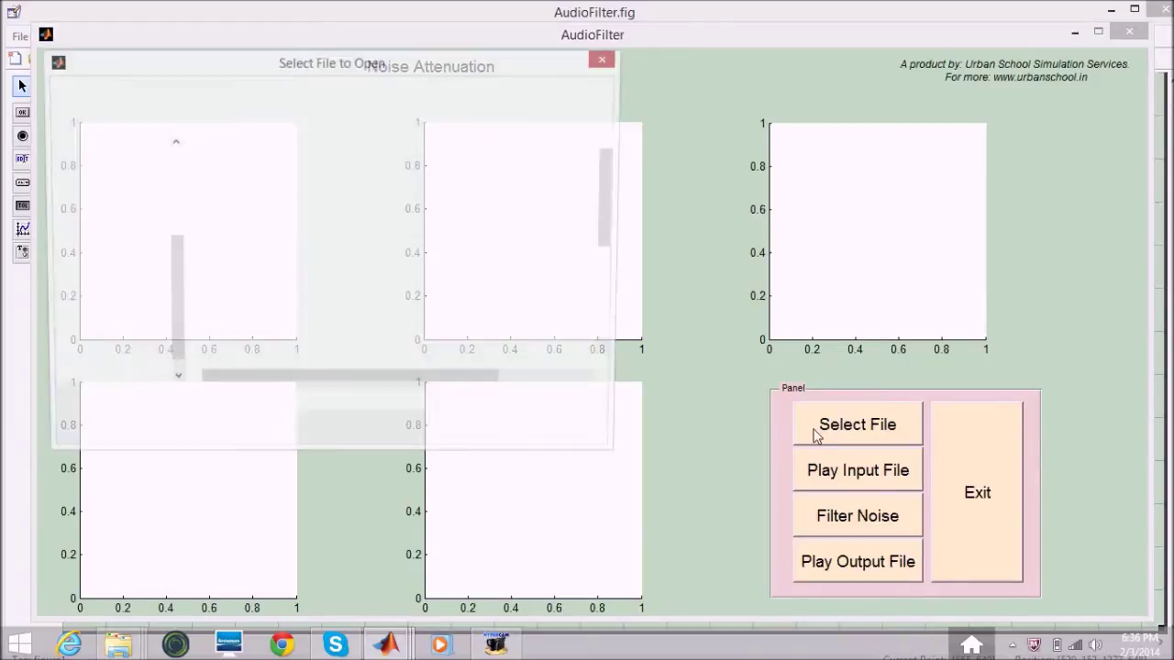
{"action": "left_click", "coordinate": [225, 262]}
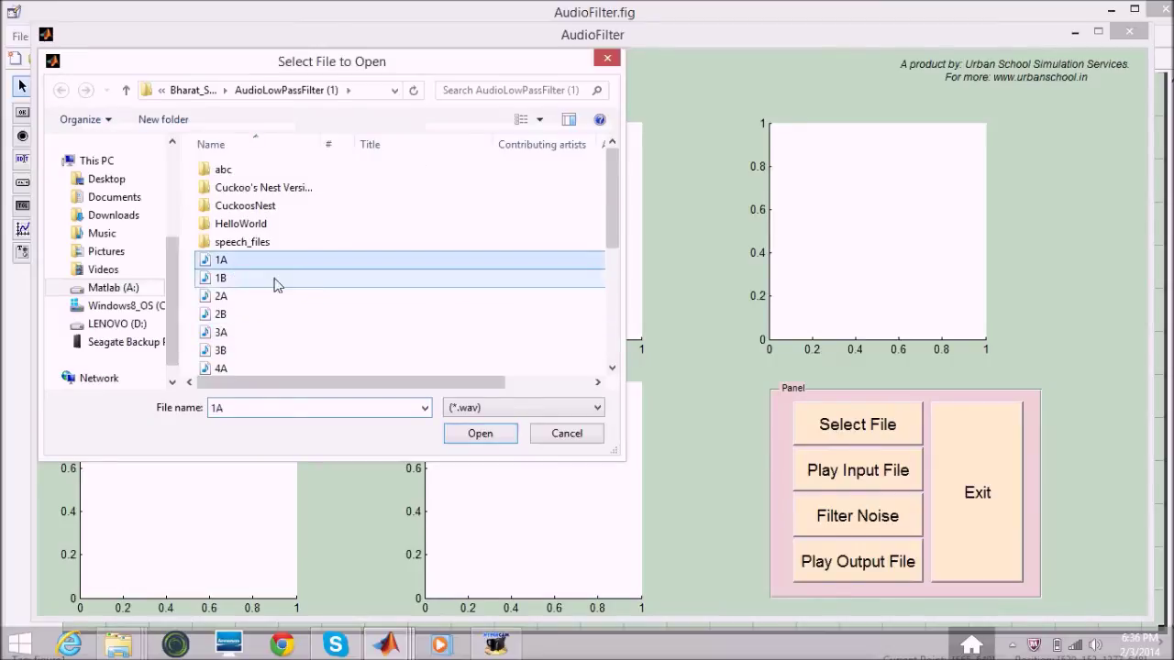
{"action": "left_click", "coordinate": [492, 432]}
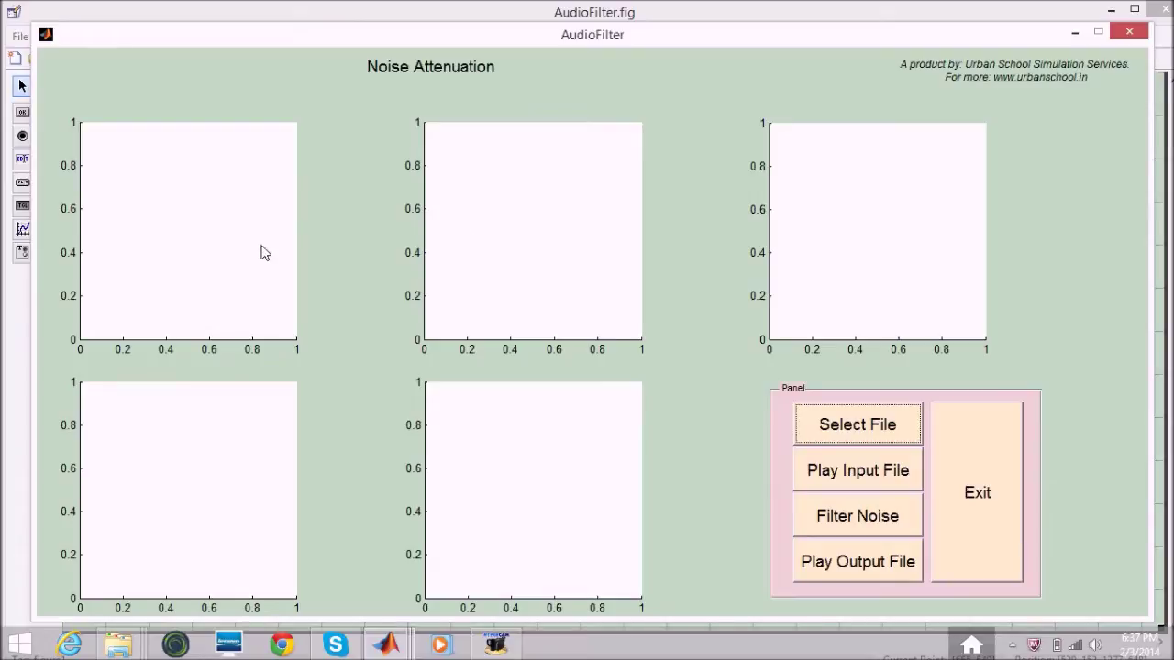
Play the 1A input, filter its noise to plot all five graphs, then play the filtered output
{"action": "left_click", "coordinate": [178, 456]}
{"action": "left_click", "coordinate": [852, 477]}
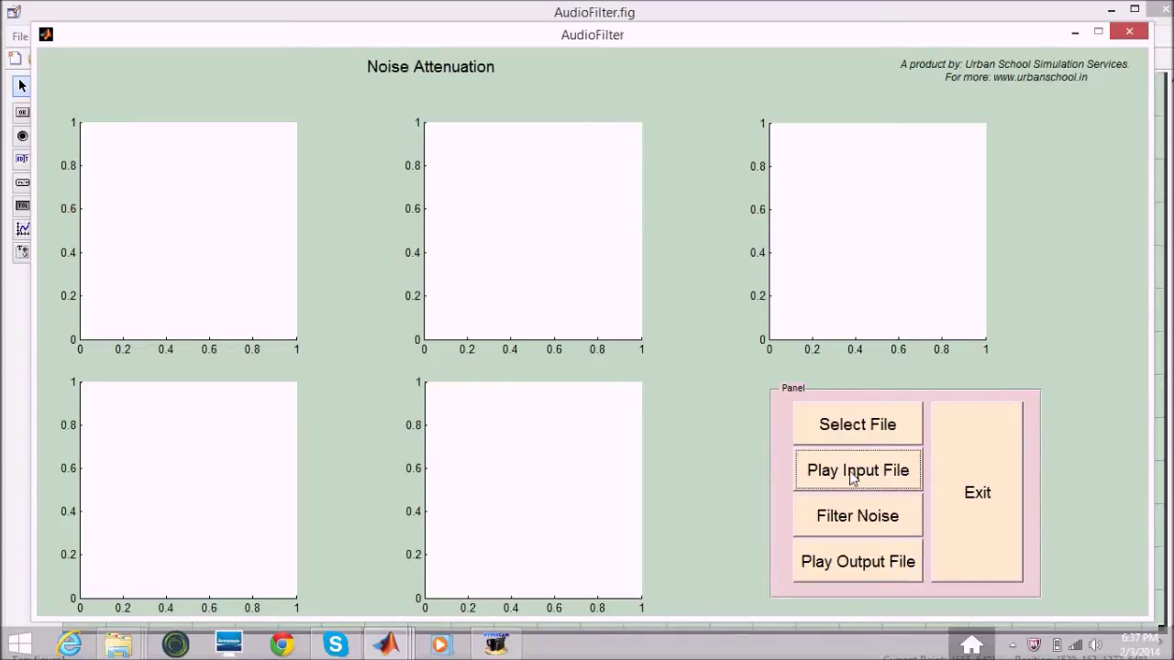
{"action": "left_click", "coordinate": [855, 521]}
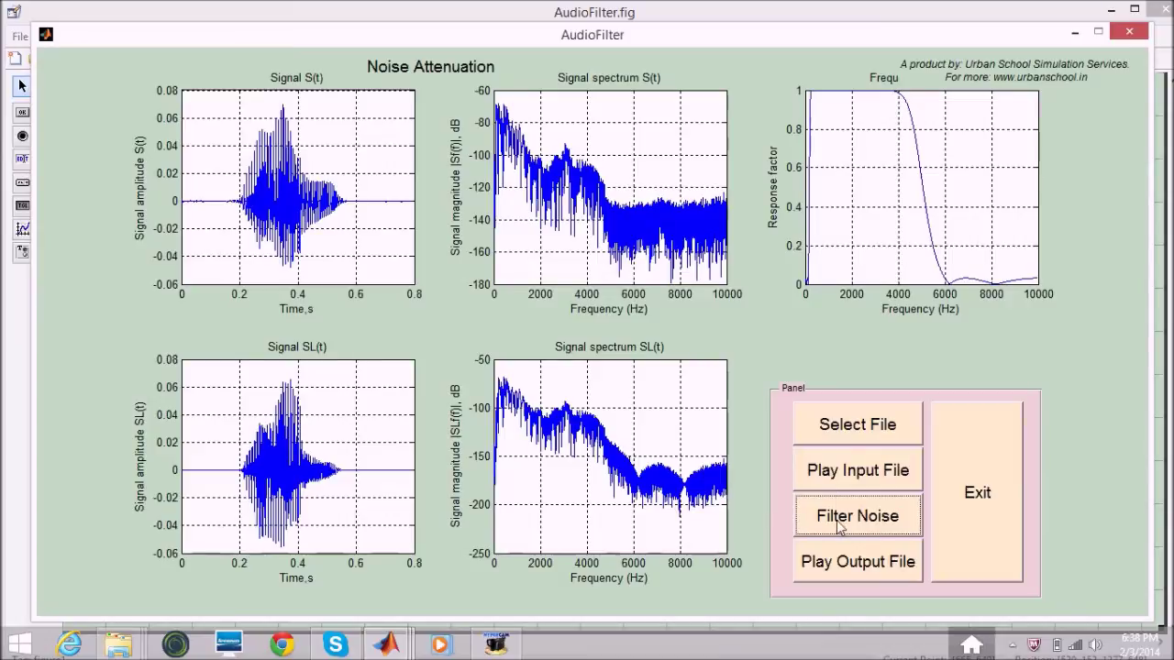
{"action": "left_click", "coordinate": [832, 569]}
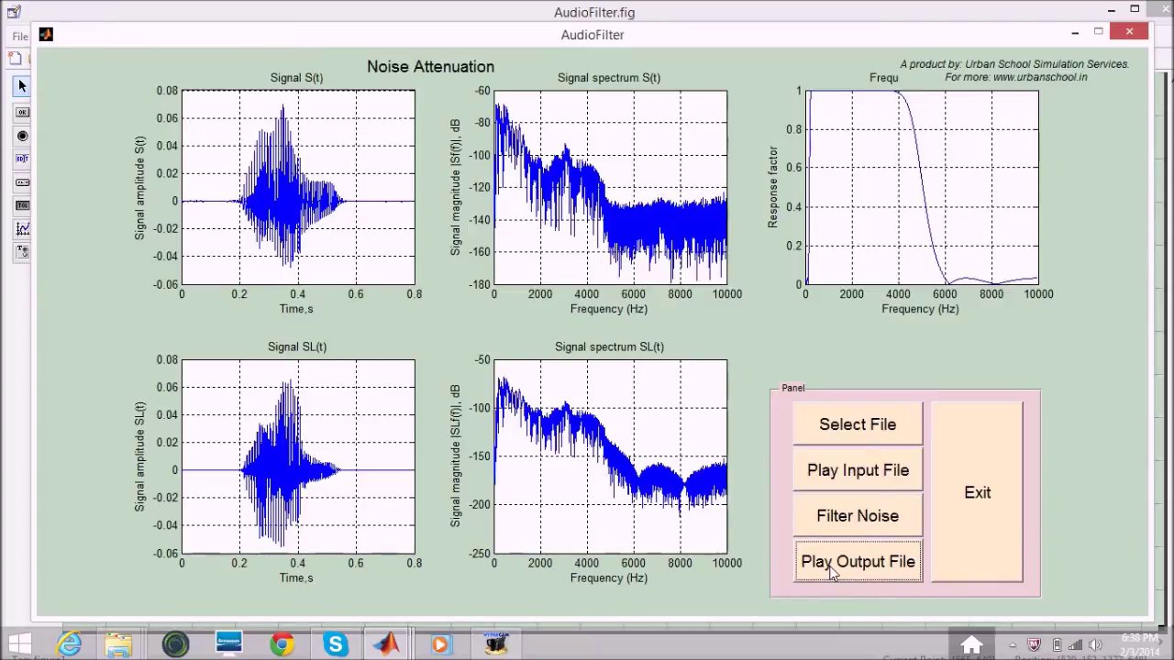
Load recording 3A as the new input file
{"action": "left_click", "coordinate": [850, 438]}
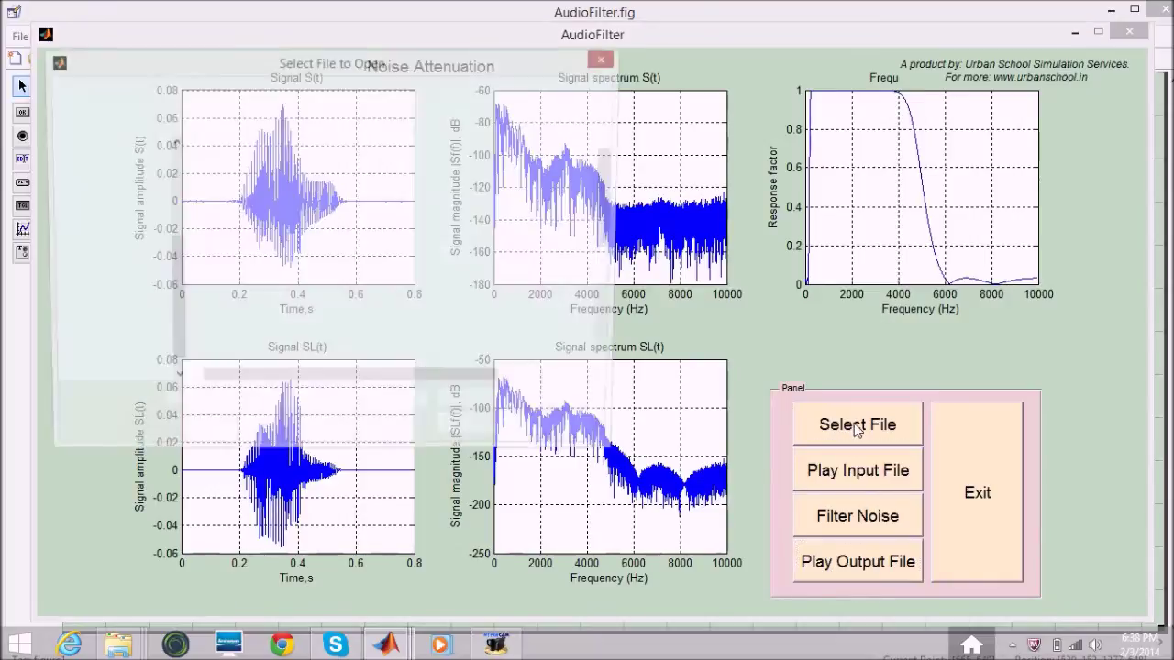
{"action": "left_click", "coordinate": [260, 334]}
{"action": "left_click", "coordinate": [482, 437]}
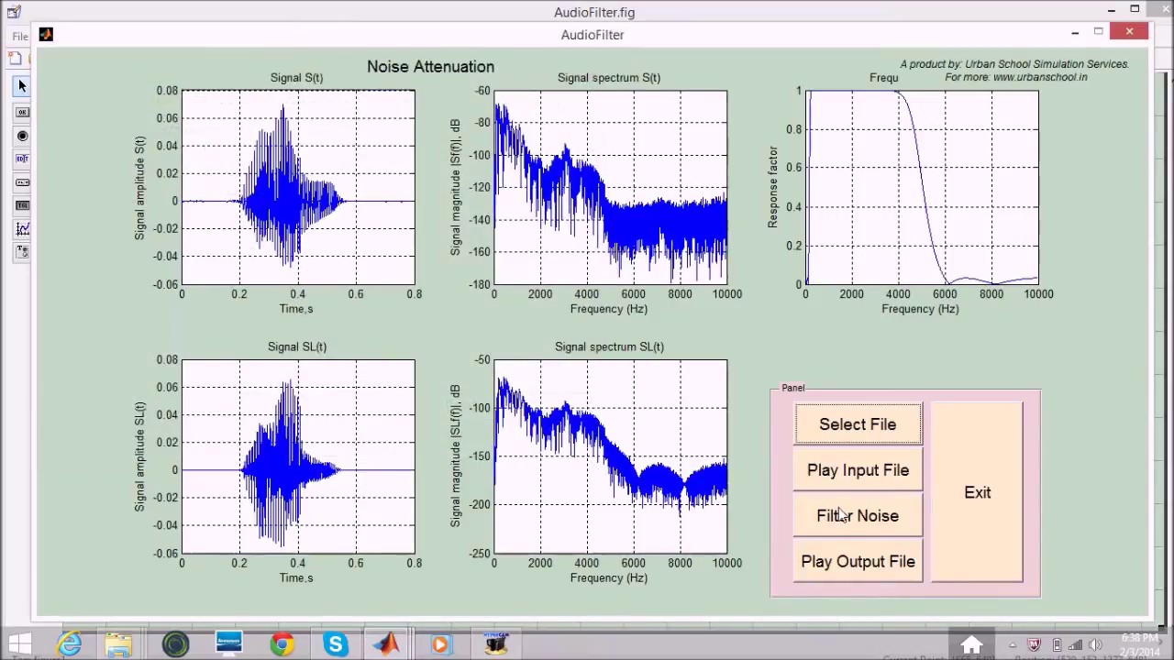
Play the 3A input, filter its noise and replot, then play the filtered 3A audio
{"action": "left_click", "coordinate": [835, 473]}
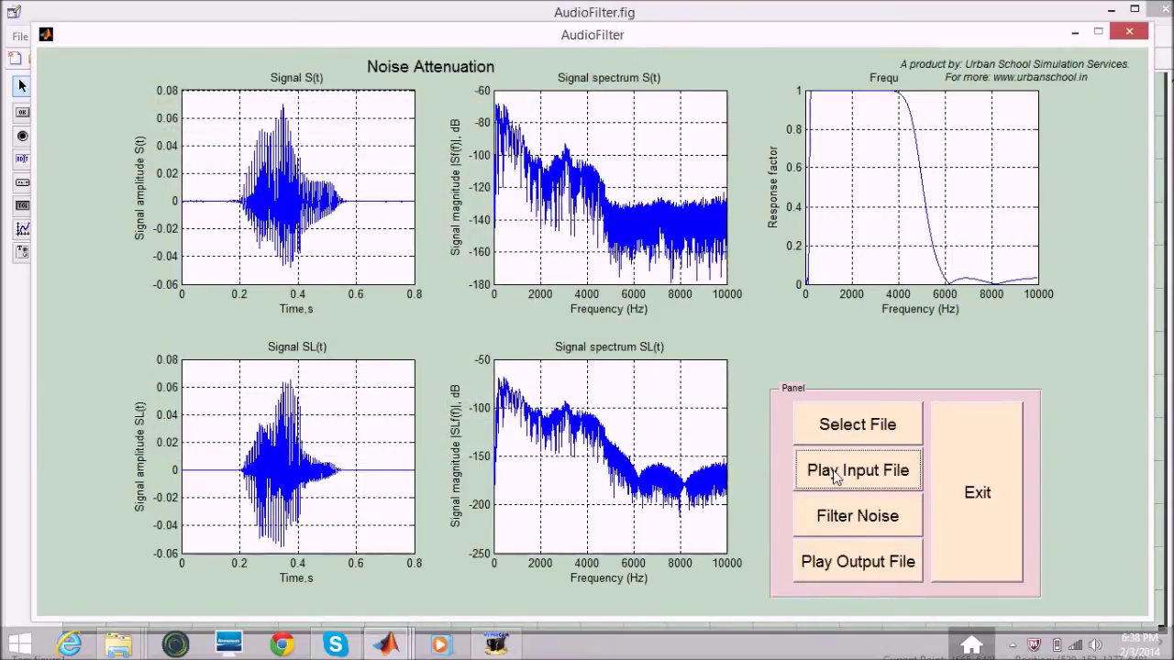
{"action": "left_click", "coordinate": [848, 519]}
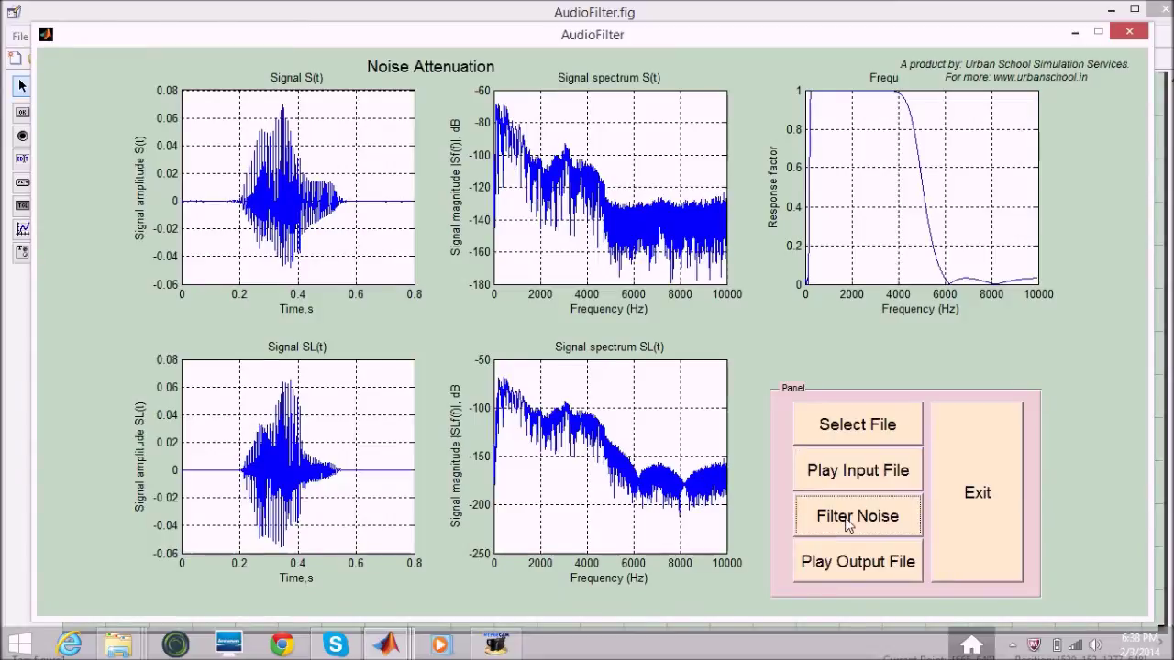
{"action": "left_click", "coordinate": [848, 565]}
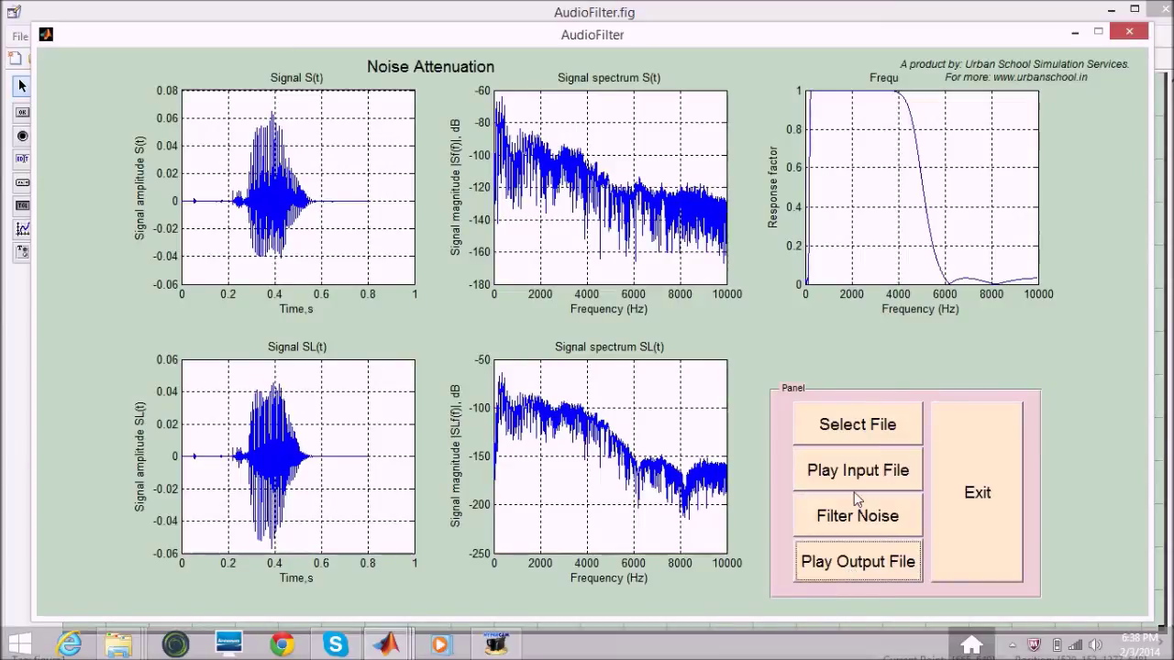
Load recording 7A as the new input file
{"action": "left_click", "coordinate": [852, 432]}
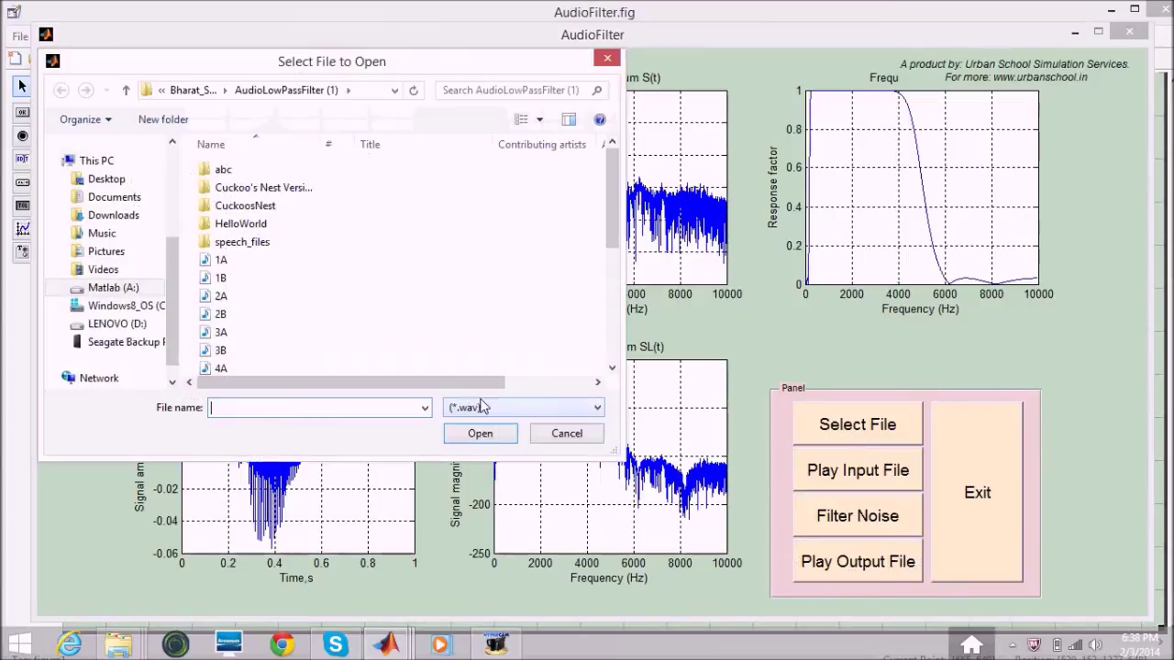
{"action": "left_click", "coordinate": [308, 332]}
{"action": "scroll", "coordinate": [298, 349], "scroll_direction": "down", "scroll_amount": 4}
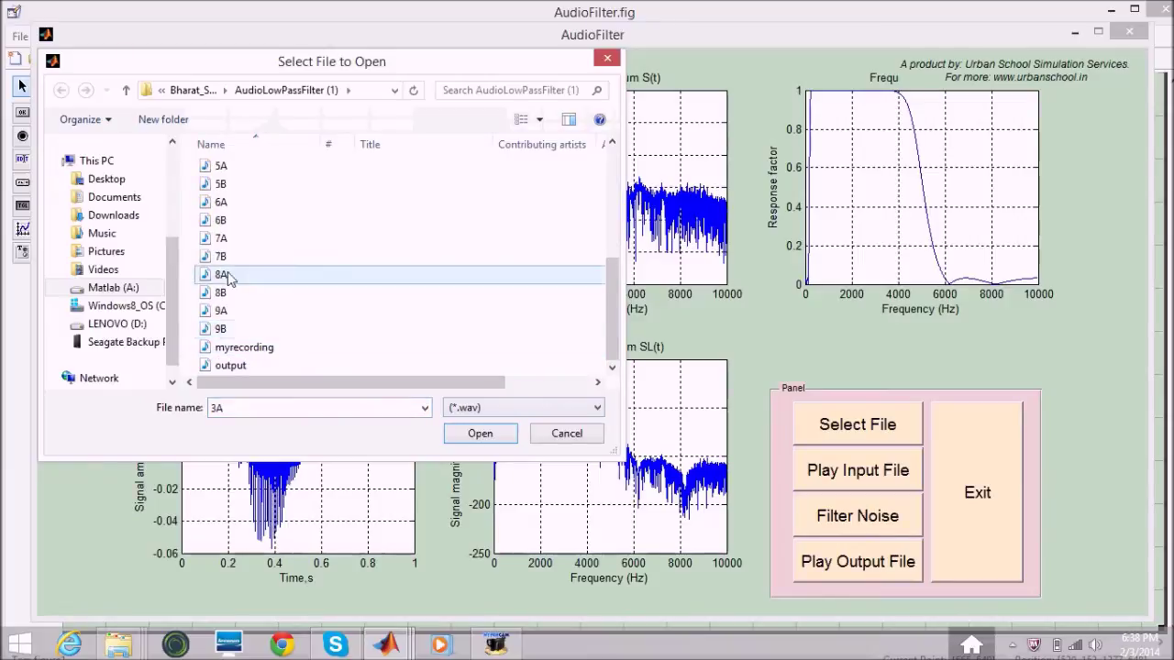
{"action": "left_click", "coordinate": [236, 240]}
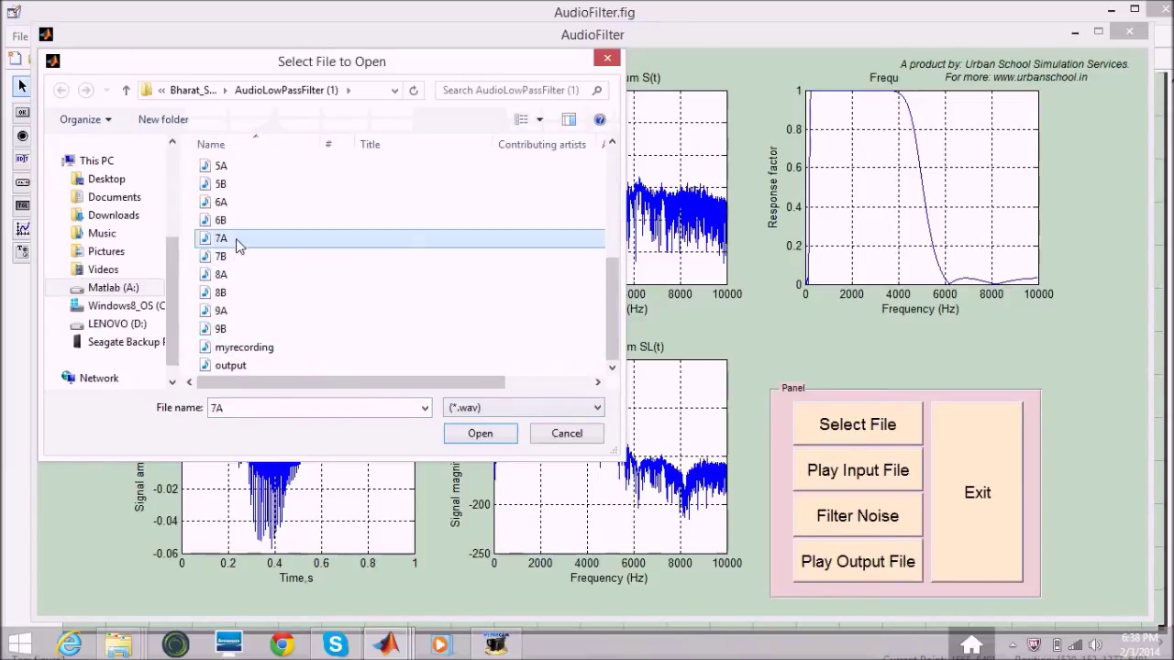
{"action": "left_click", "coordinate": [480, 434]}
Play the 7A input, filter its noise and replot, then play the filtered 7A audio
{"action": "left_click", "coordinate": [845, 481]}
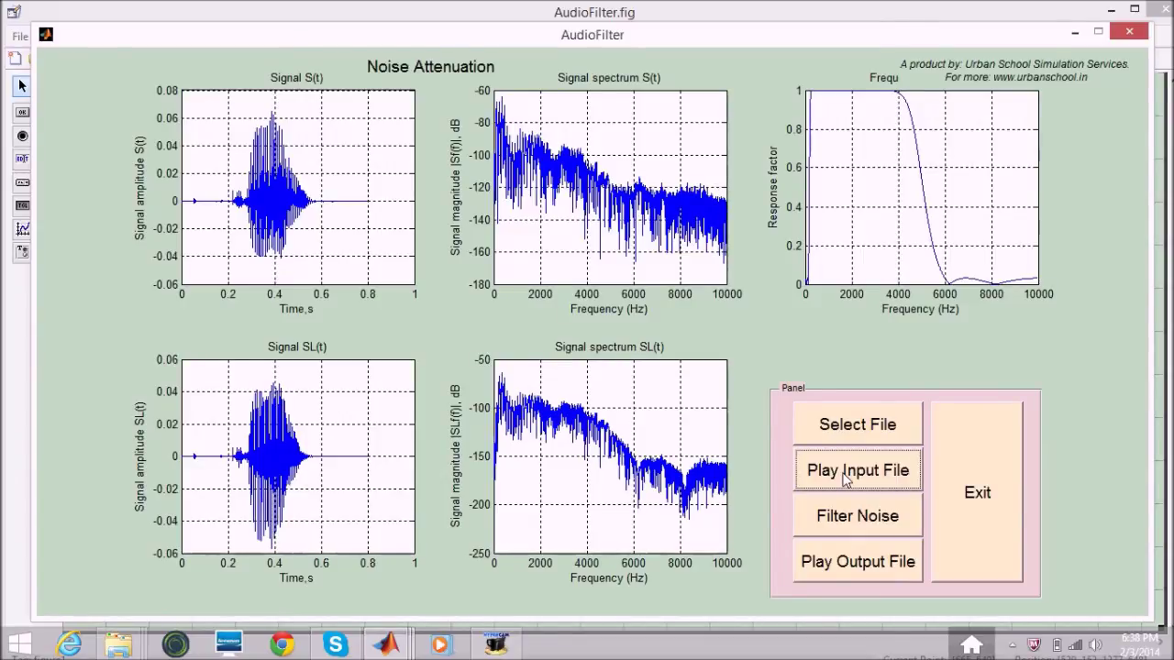
{"action": "left_click", "coordinate": [859, 526]}
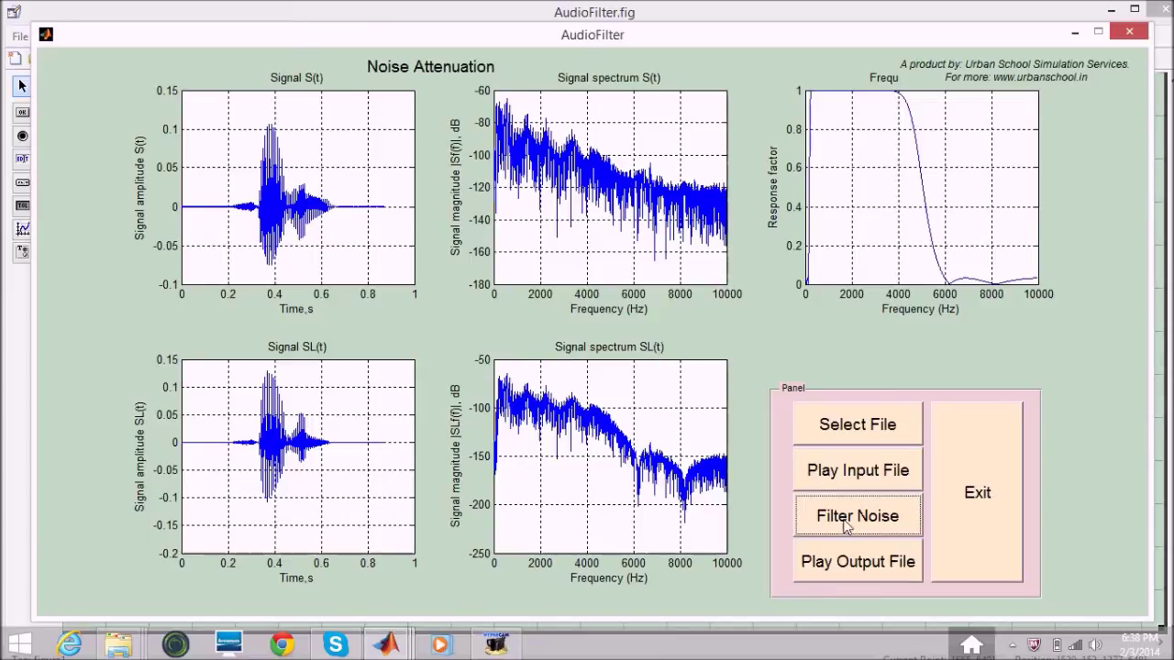
{"action": "left_click", "coordinate": [855, 562]}
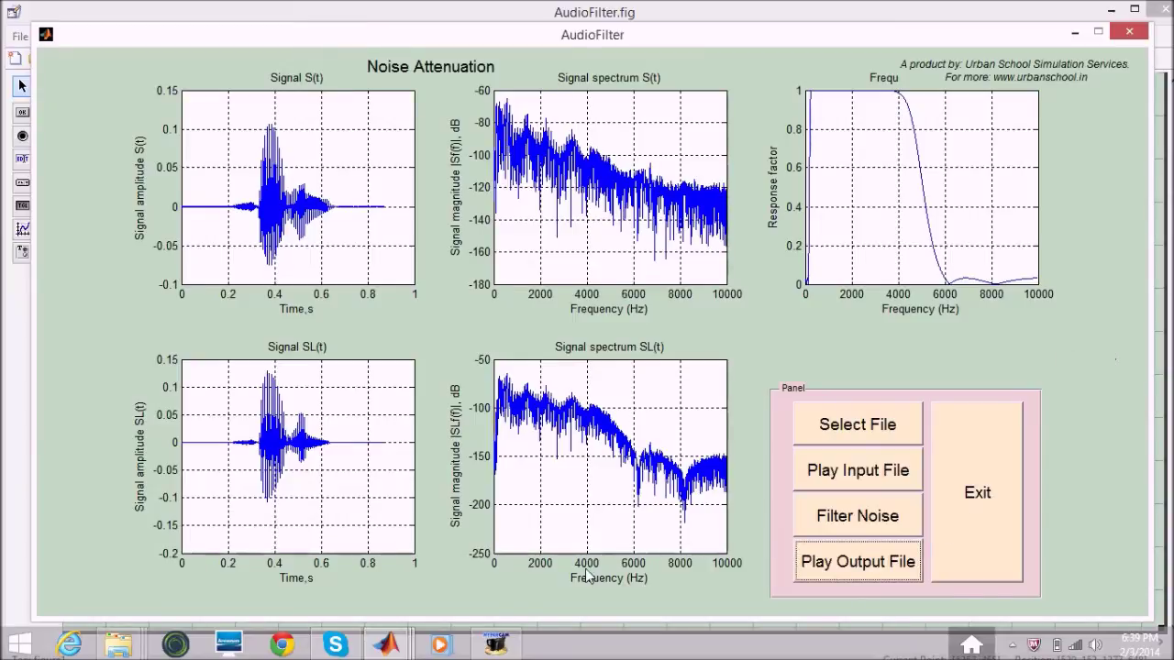
{"action": "left_click", "coordinate": [417, 642]}
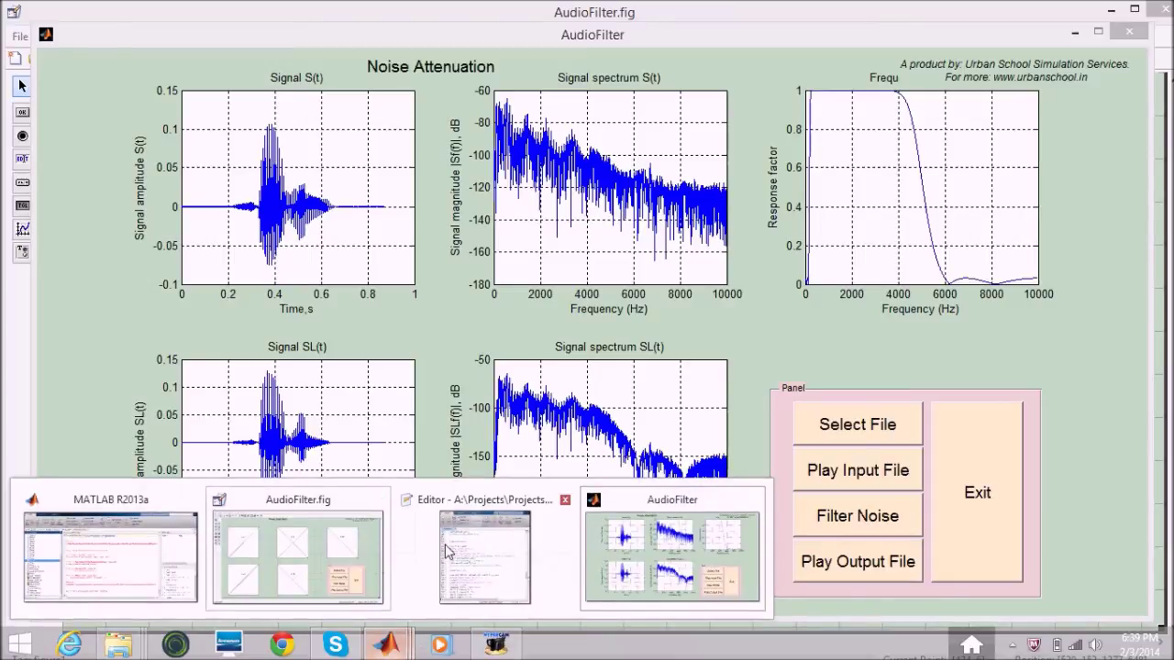
{"action": "left_click", "coordinate": [500, 559]}
{"action": "scroll", "coordinate": [329, 279], "scroll_direction": "down", "scroll_amount": 17}
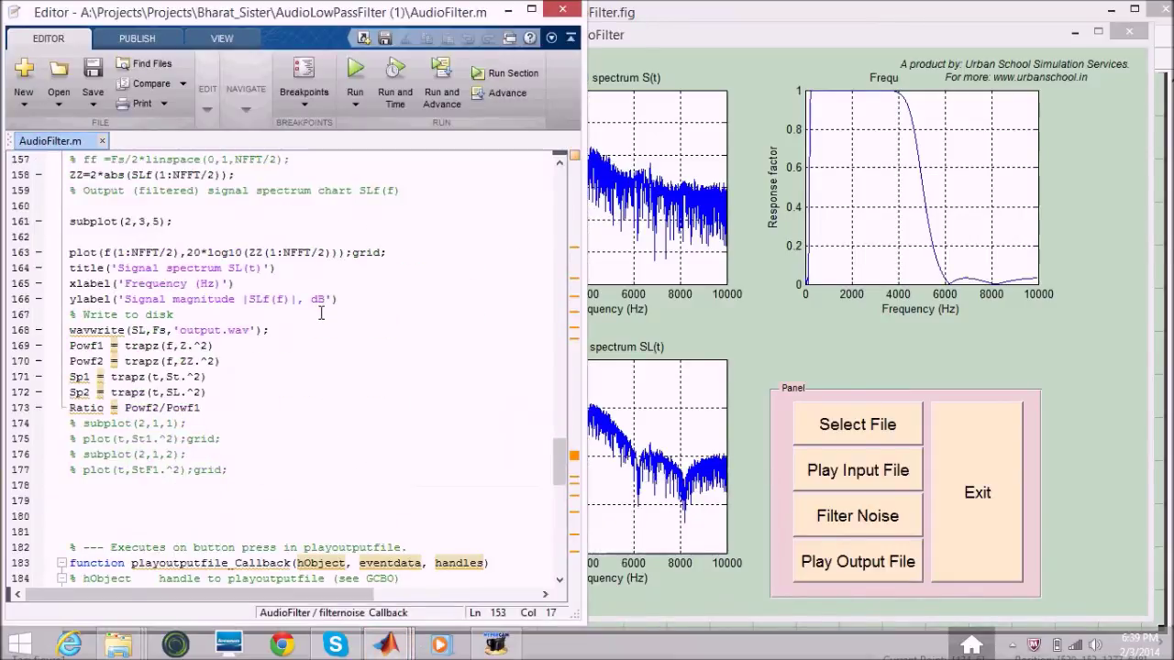
{"action": "scroll", "coordinate": [321, 313], "scroll_direction": "down", "scroll_amount": 4}
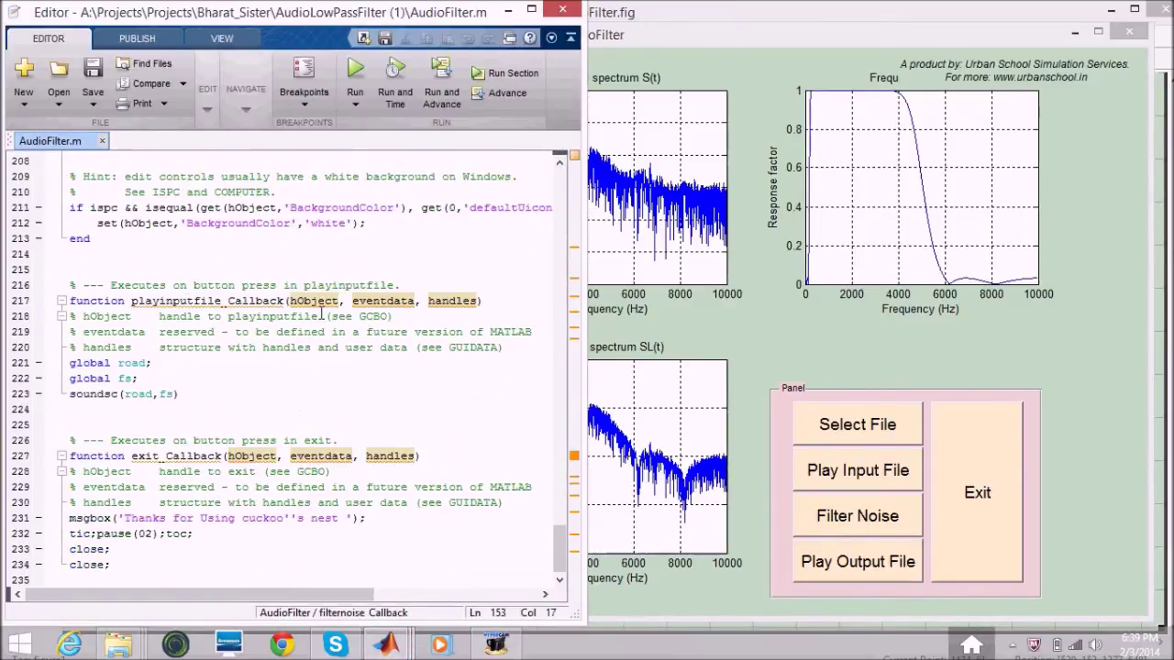
{"action": "scroll", "coordinate": [321, 314], "scroll_direction": "up", "scroll_amount": 20}
{"action": "scroll", "coordinate": [321, 314], "scroll_direction": "up", "scroll_amount": 20}
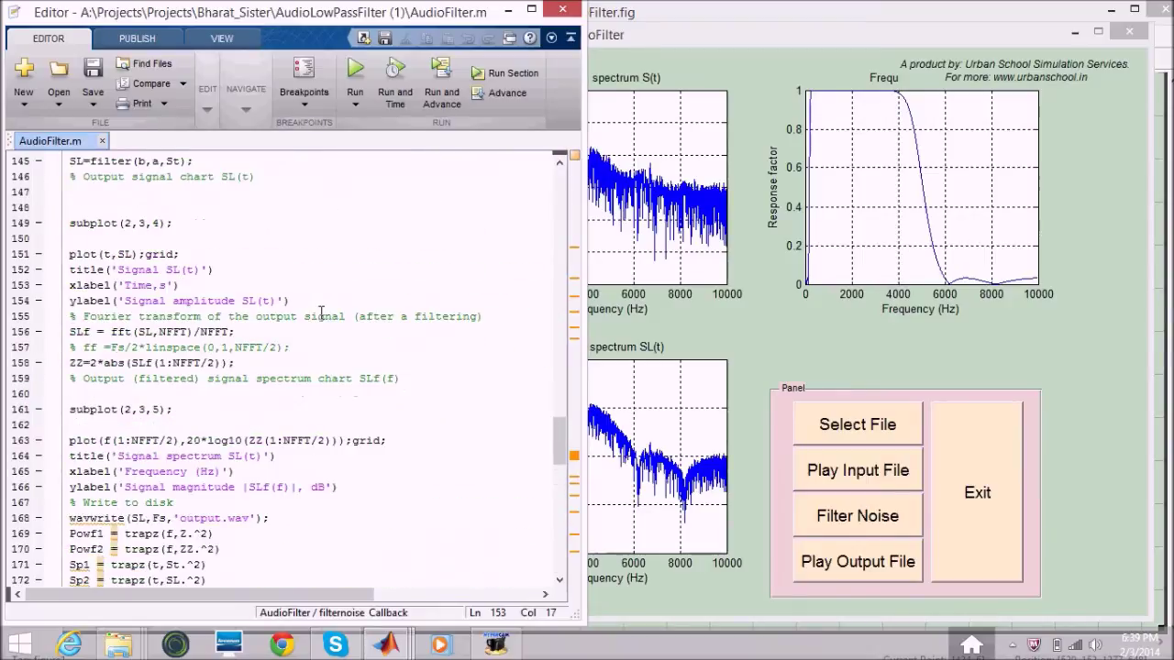
{"action": "scroll", "coordinate": [321, 313], "scroll_direction": "up", "scroll_amount": 20}
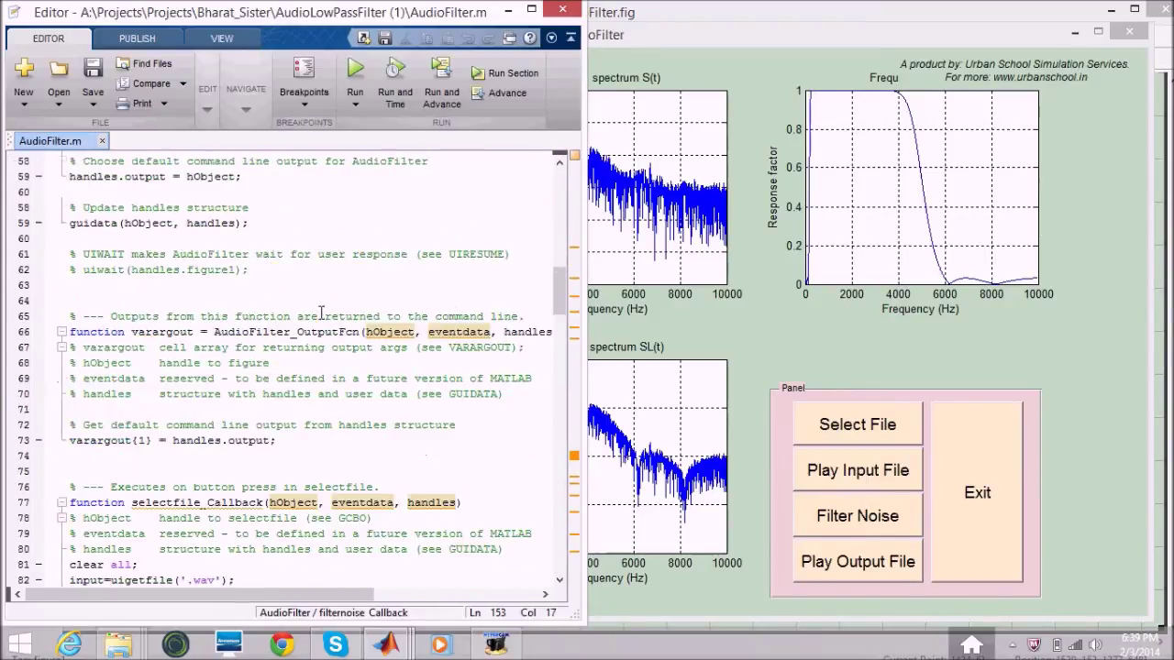
{"action": "left_click", "coordinate": [507, 10]}
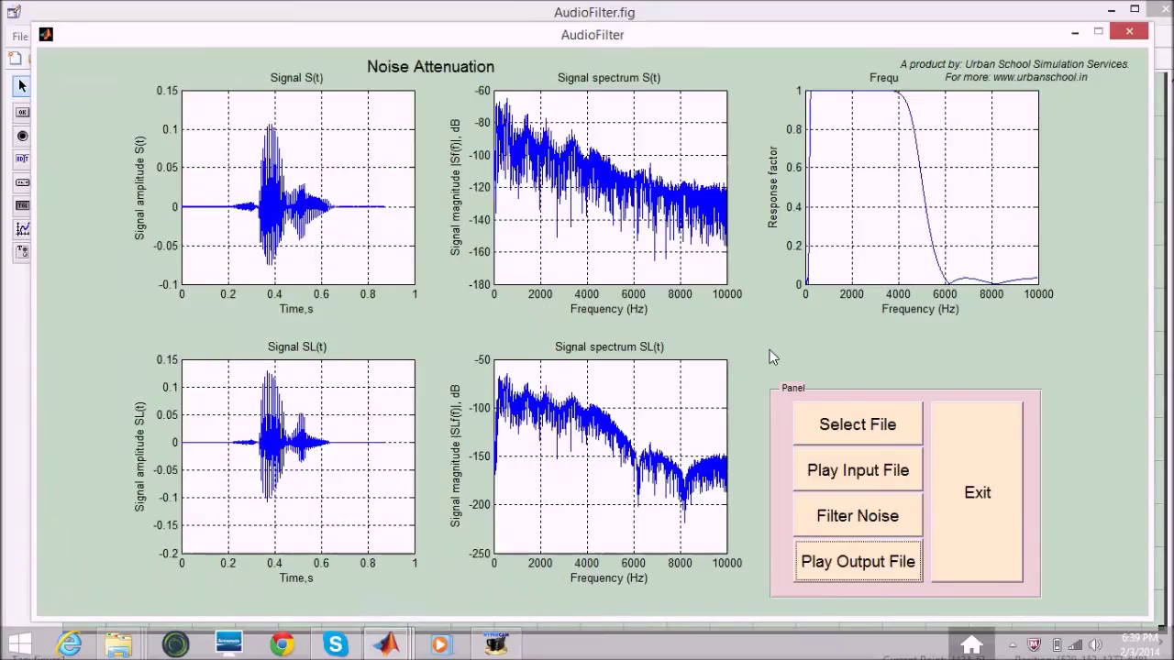